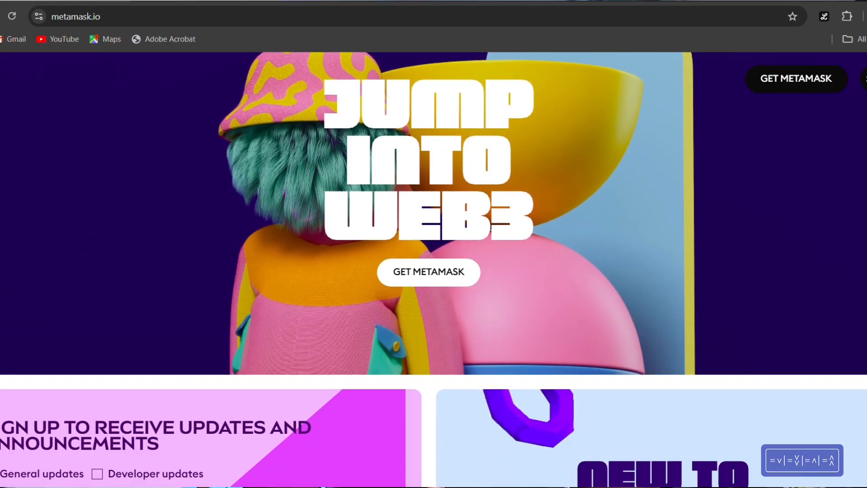
scroll(434, 270, down, 7)
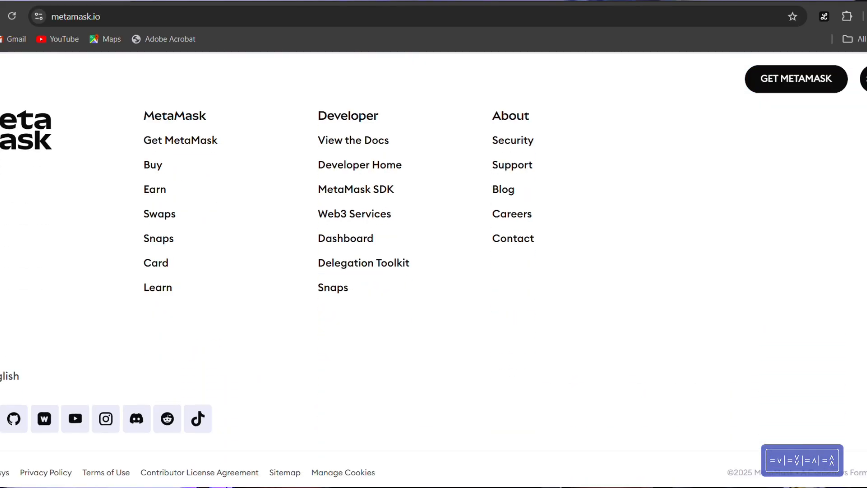
Step: Go from the GET METAMASK link to MetaMask's Chrome Web Store page
scroll(434, 269, up, 20)
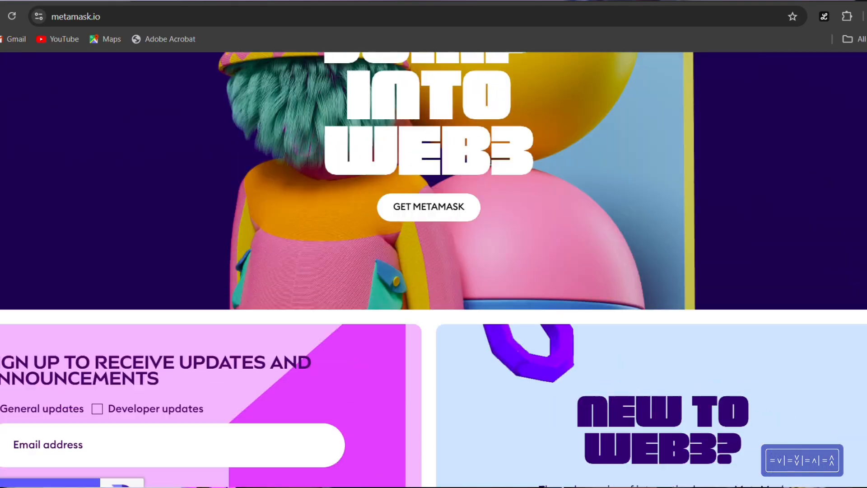
scroll(434, 269, up, 10)
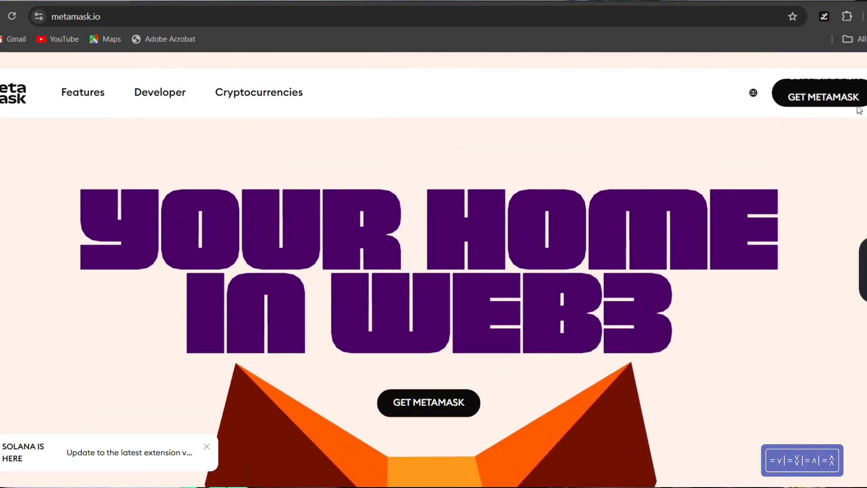
click(819, 93)
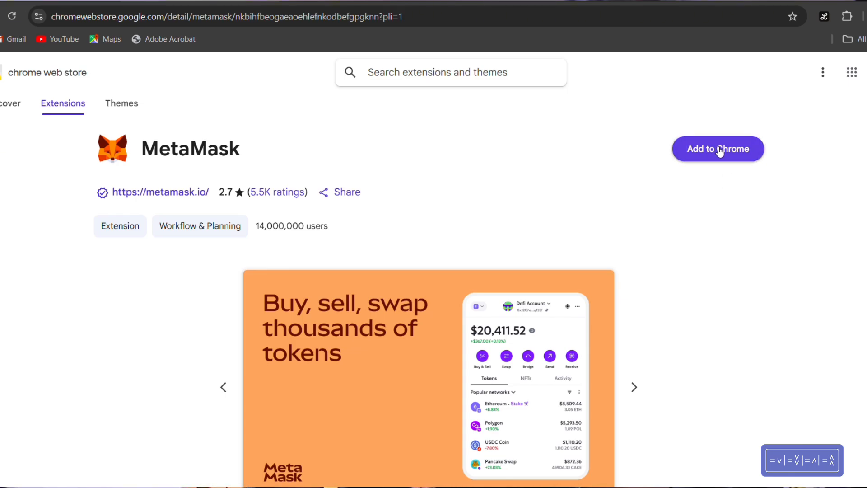
Step: Review the MetaMask store listing and choose Add to Chrome
scroll(434, 298, down, 10)
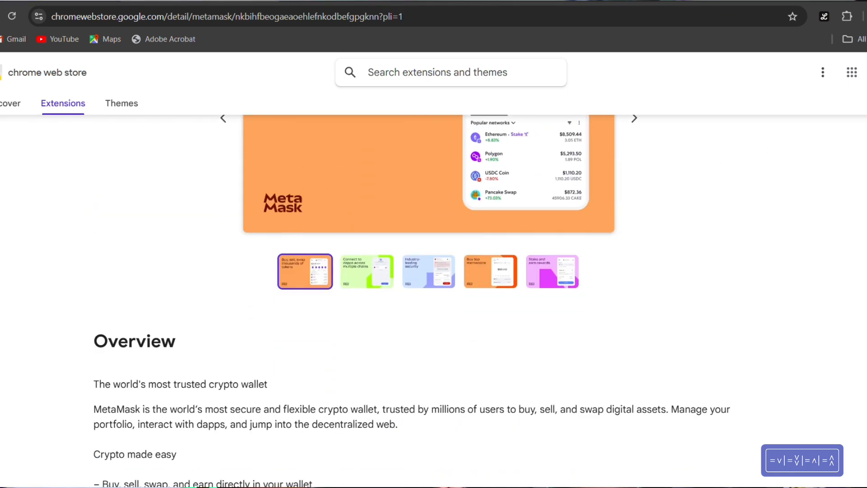
scroll(434, 298, down, 5)
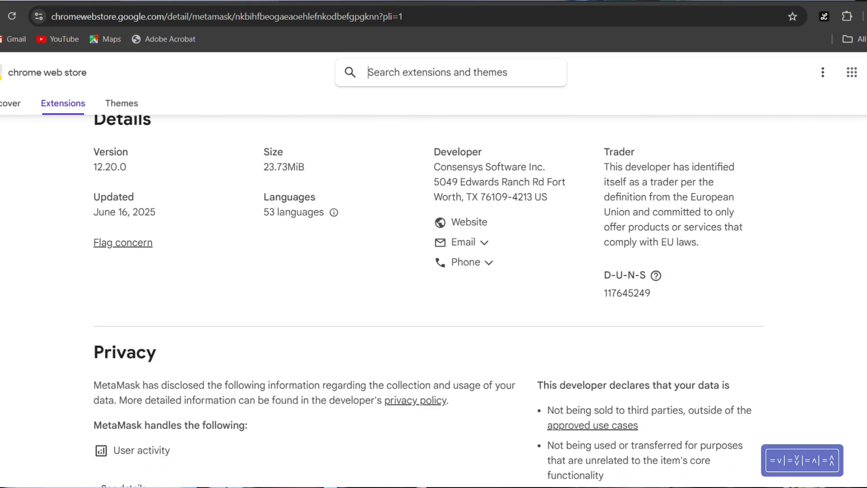
scroll(434, 298, up, 10)
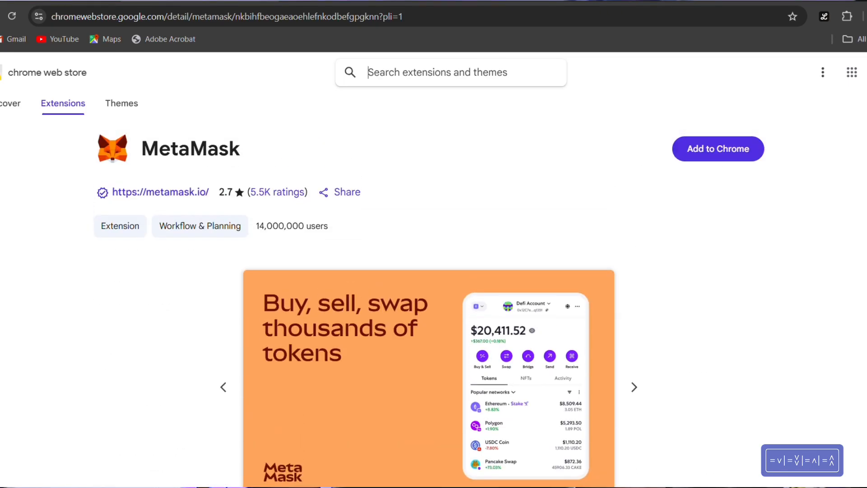
click(715, 153)
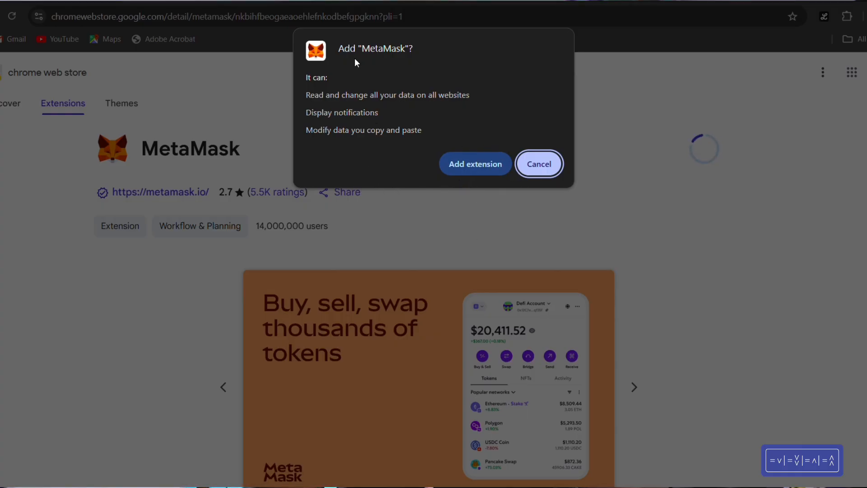
Step: Confirm adding the MetaMask extension, check the download, and dismiss the added-to-Chrome notice
click(470, 168)
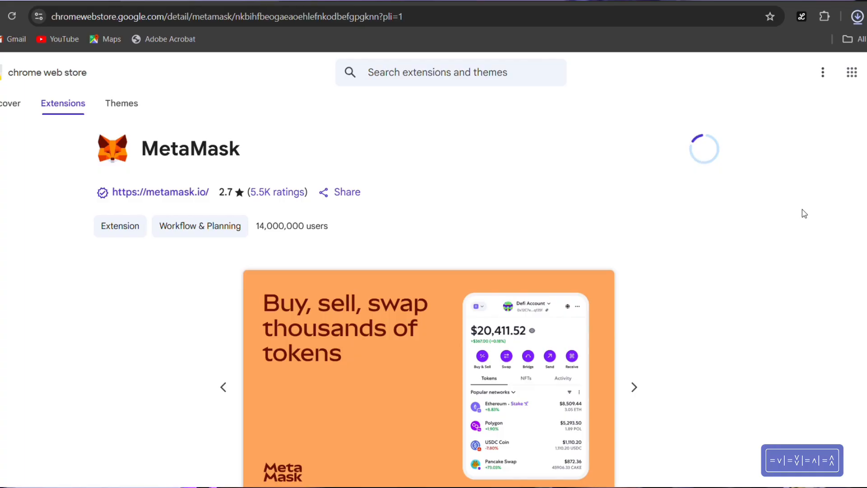
click(858, 17)
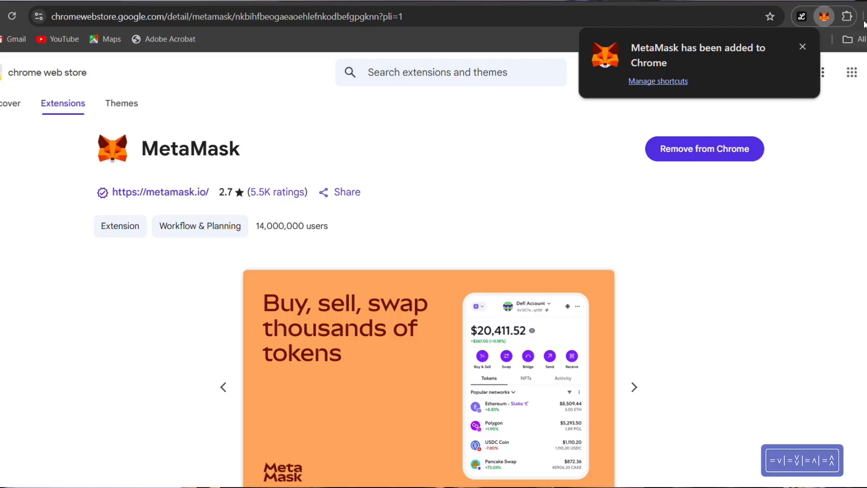
click(803, 46)
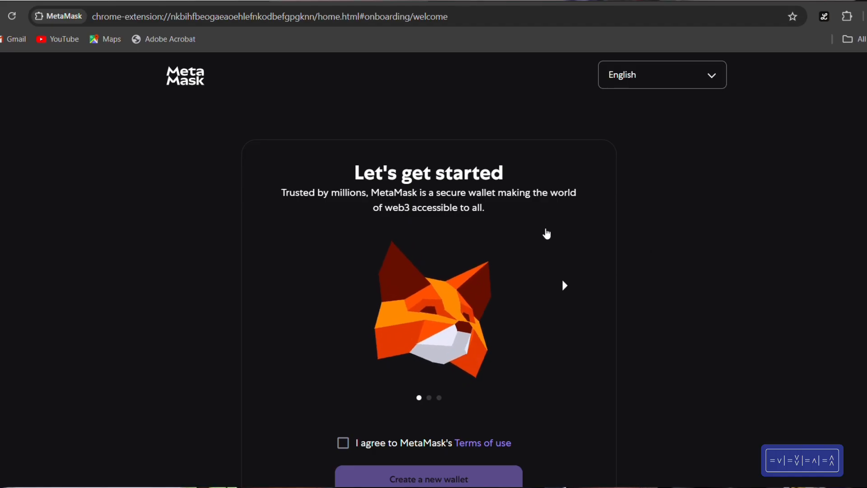
Step: Keep the interface language as English and agree to MetaMask's Terms of use
click(713, 86)
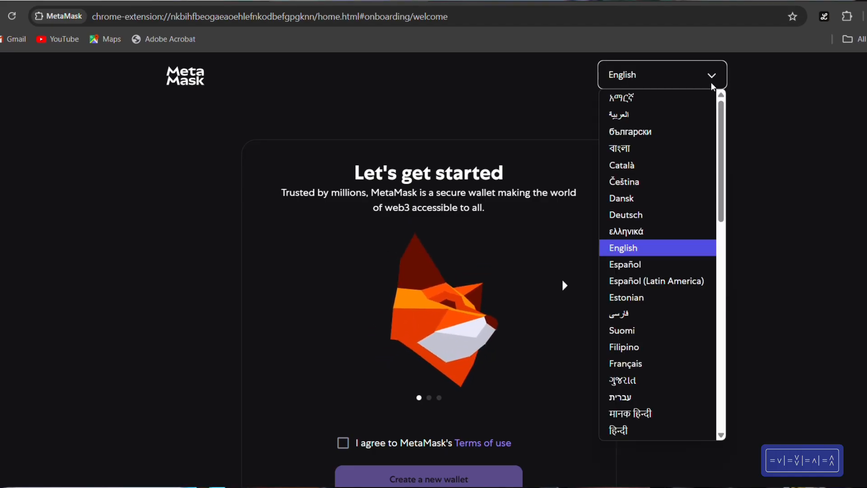
click(802, 194)
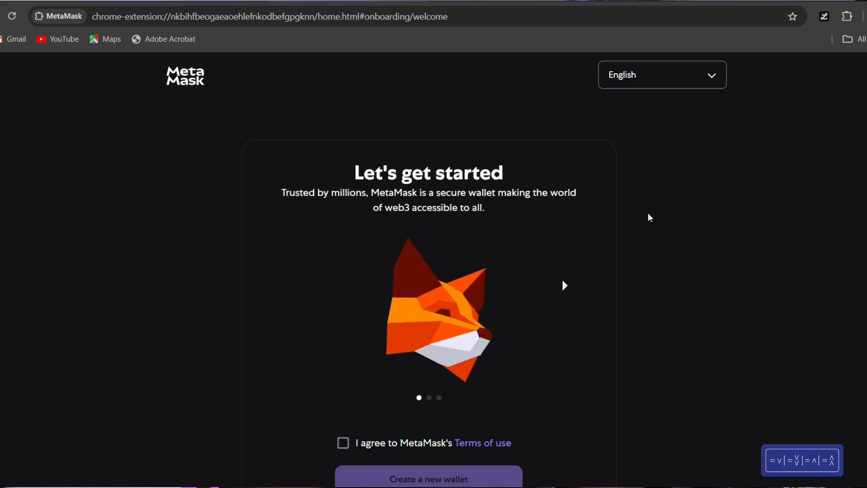
scroll(637, 216, down, 1)
scroll(630, 219, down, 2)
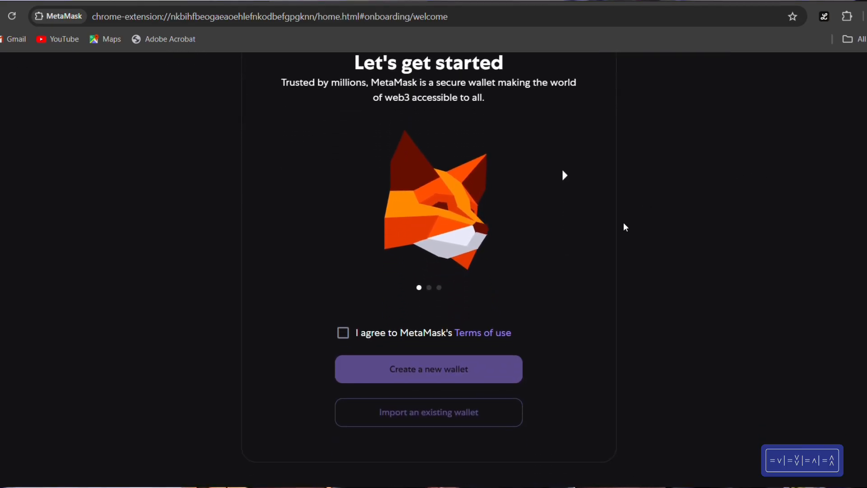
click(345, 333)
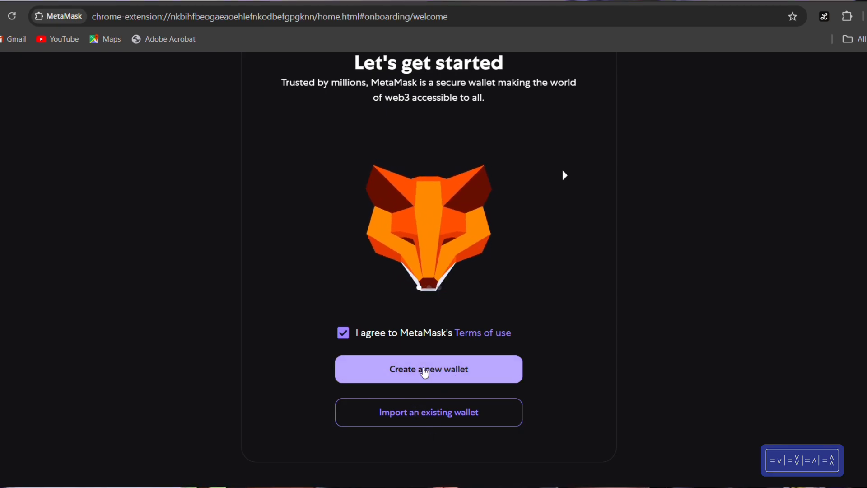
Step: Choose Create a new wallet and read through the Help us improve MetaMask page
click(424, 372)
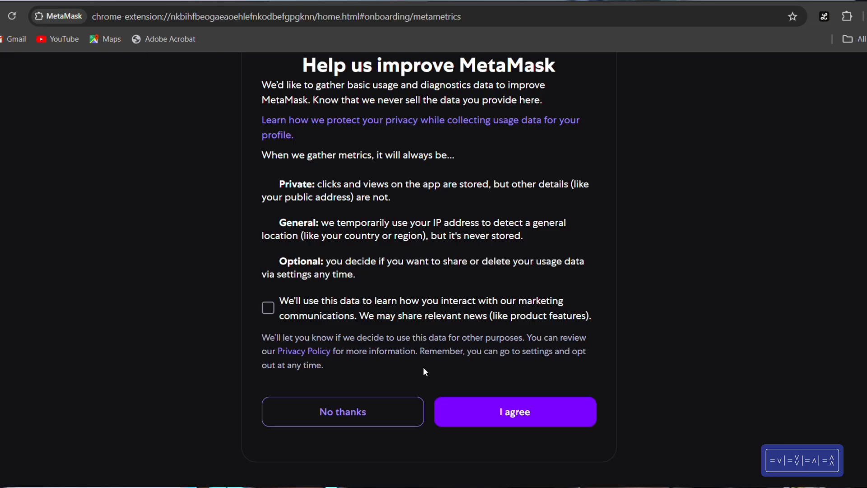
scroll(462, 326, up, 3)
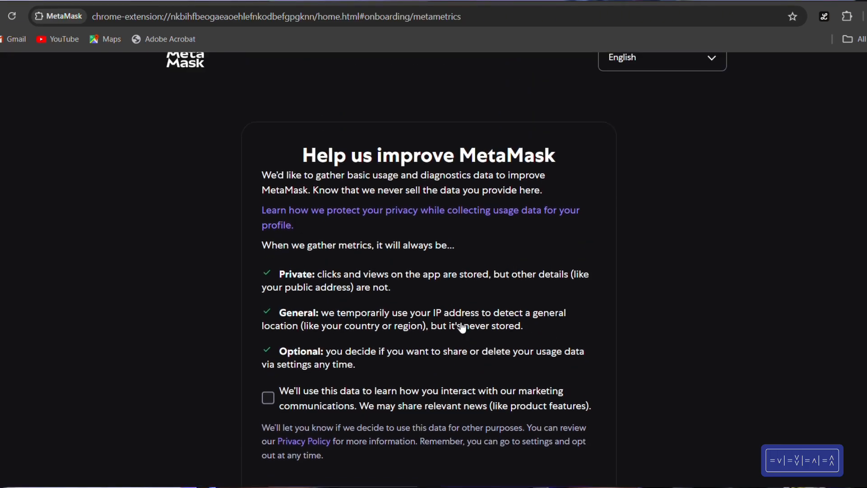
scroll(462, 327, down, 2)
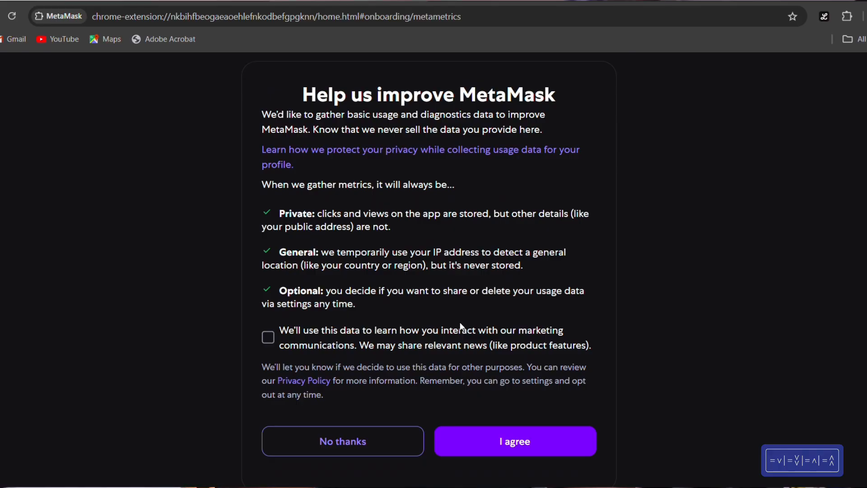
scroll(461, 327, down, 1)
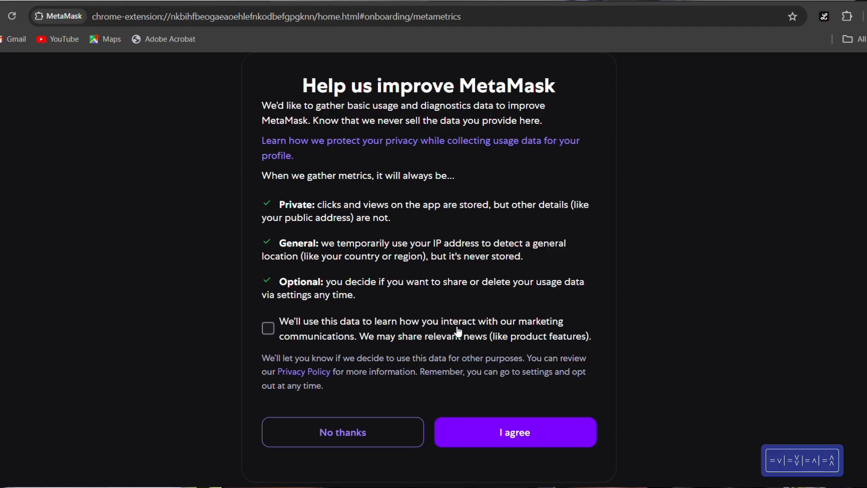
scroll(459, 333, up, 3)
scroll(458, 332, down, 3)
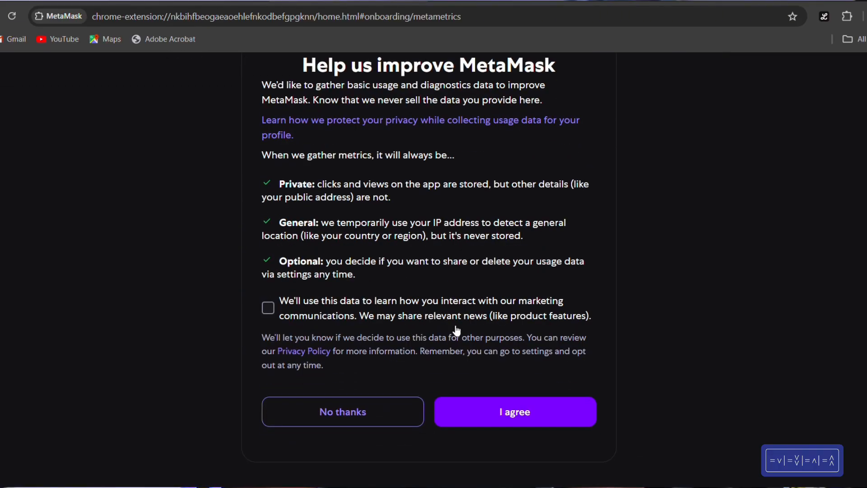
Step: Decline usage-data sharing, enter a new wallet password, and start typing its confirmation
click(355, 422)
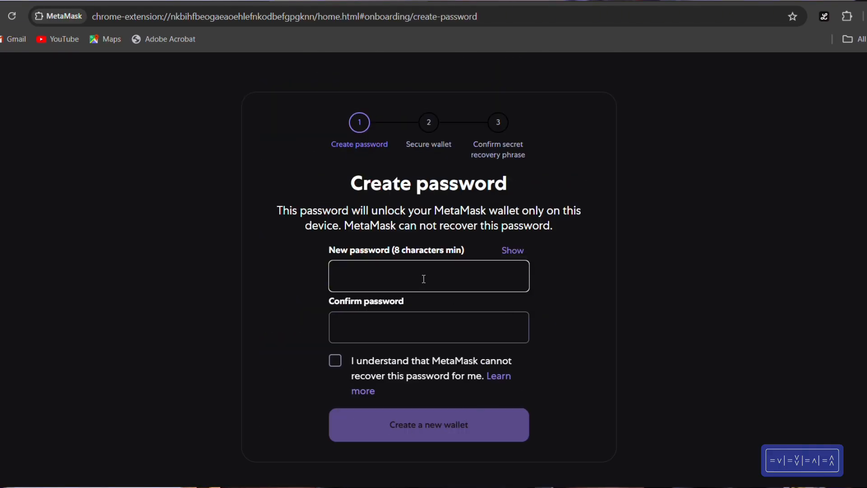
text(a)
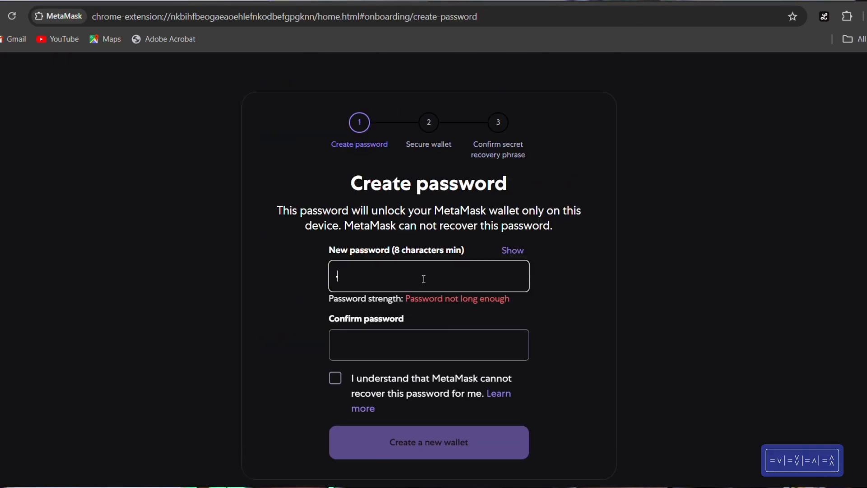
text(•••••••)
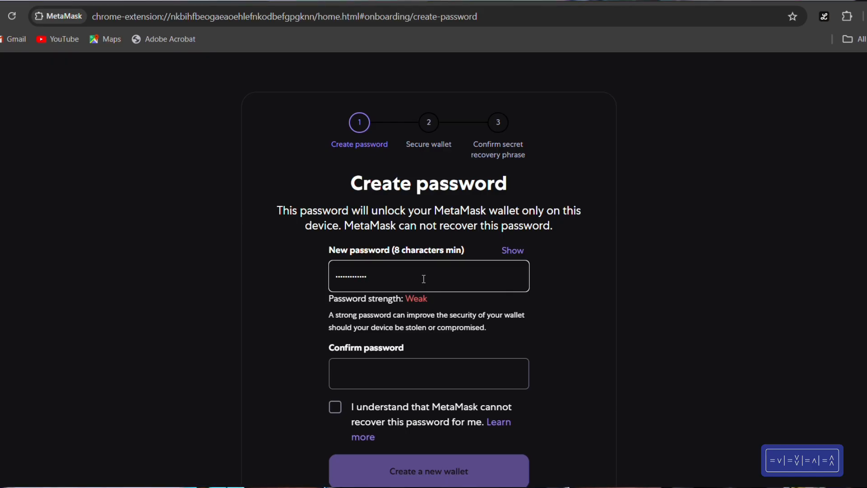
text(••••)
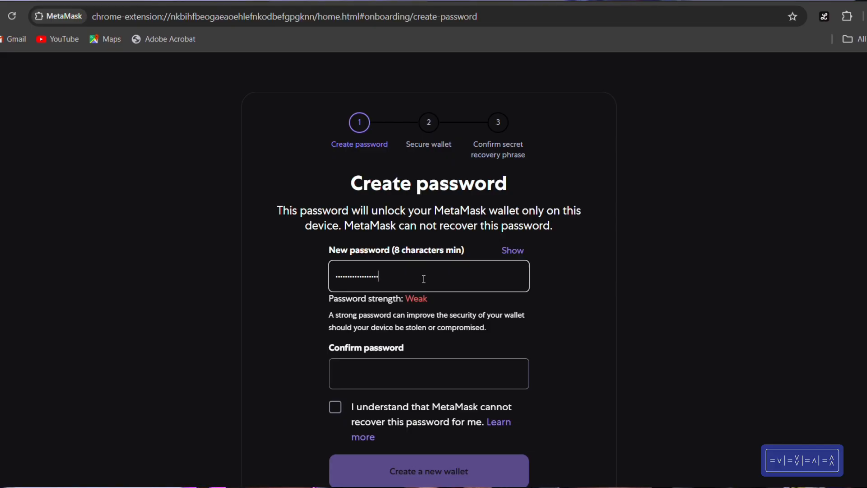
text(••)
key(BackSpace)
key(BackSpace)
key(BackSpace)
key(BackSpace)
key(BackSpace)
key(BackSpace)
key(BackSpace)
key(BackSpace)
key(BackSpace)
key(BackSpace)
key(BackSpace)
key(BackSpace)
key(BackSpace)
key(BackSpace)
key(BackSpace)
key(BackSpace)
text(aaaa)
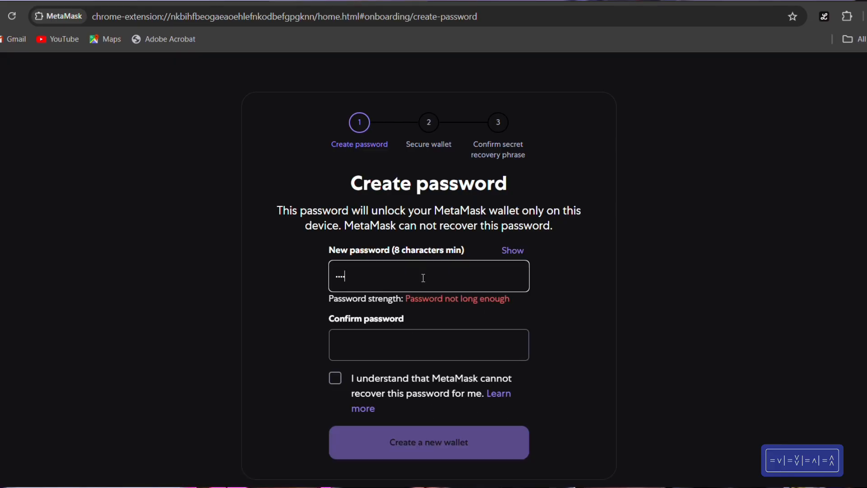
key(BackSpace)
key(BackSpace)
key(BackSpace)
key(BackSpace)
text(aaaaaaaaaa)
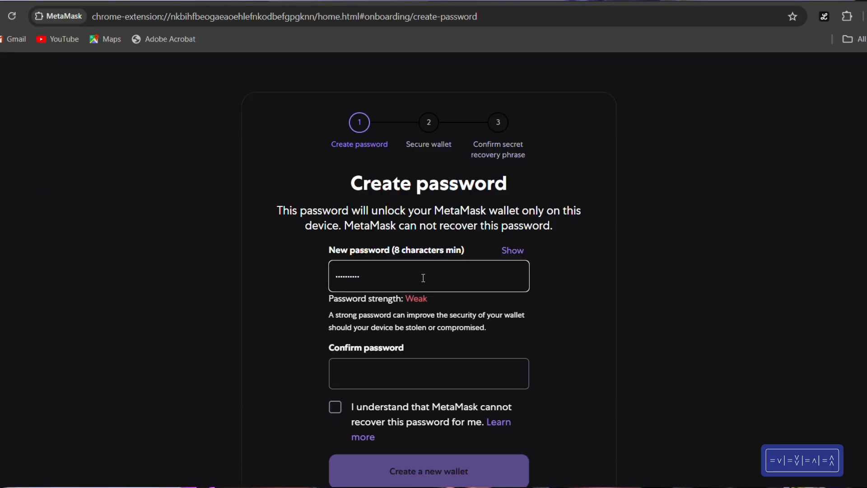
text(aaaa)
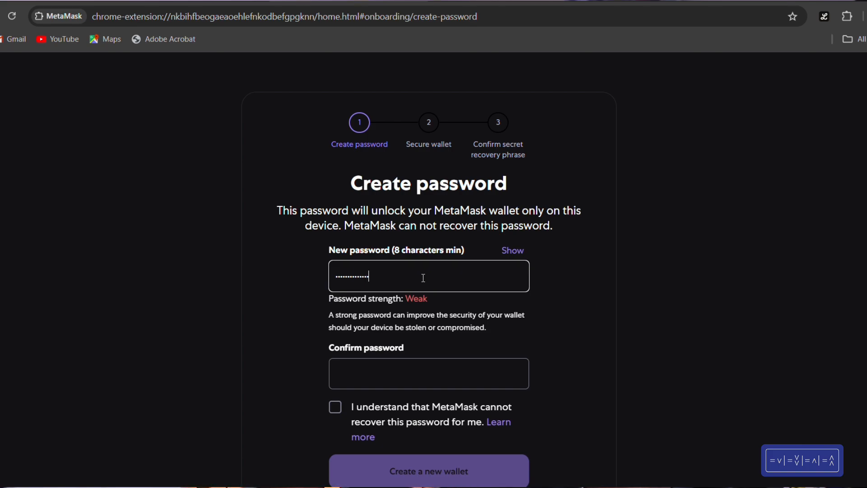
text(aa)
click(447, 376)
text(aaaaaa)
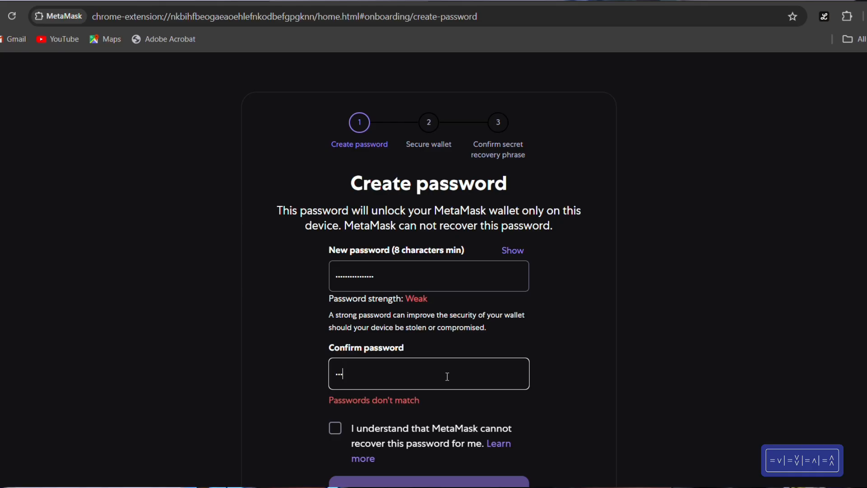
text(aaaaaaa)
Step: Show the passwords, replace both with the same new password, and tick the cannot-recover acknowledgement
click(513, 251)
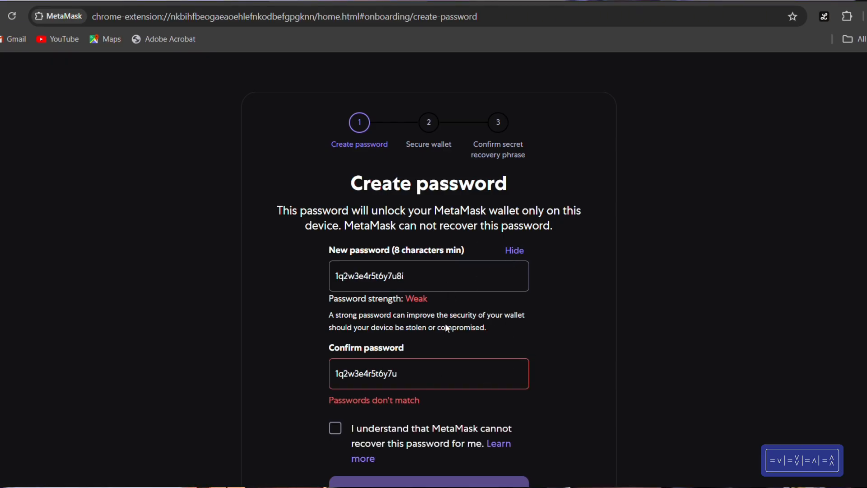
double_click(425, 276)
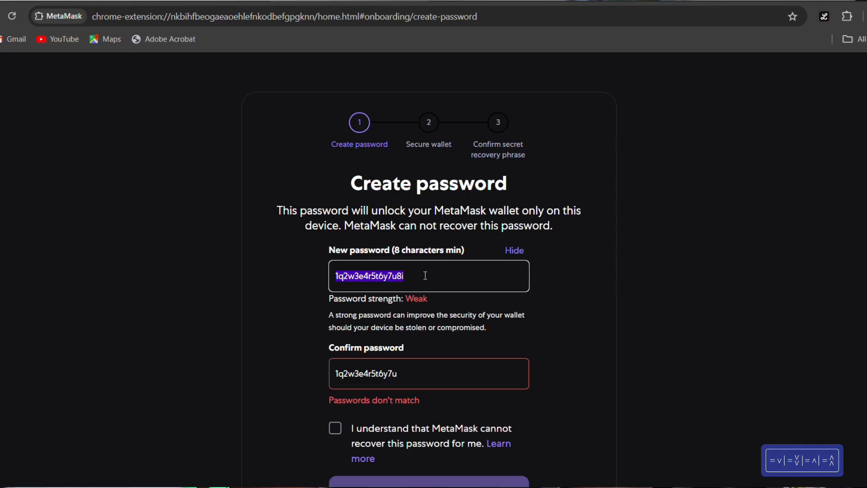
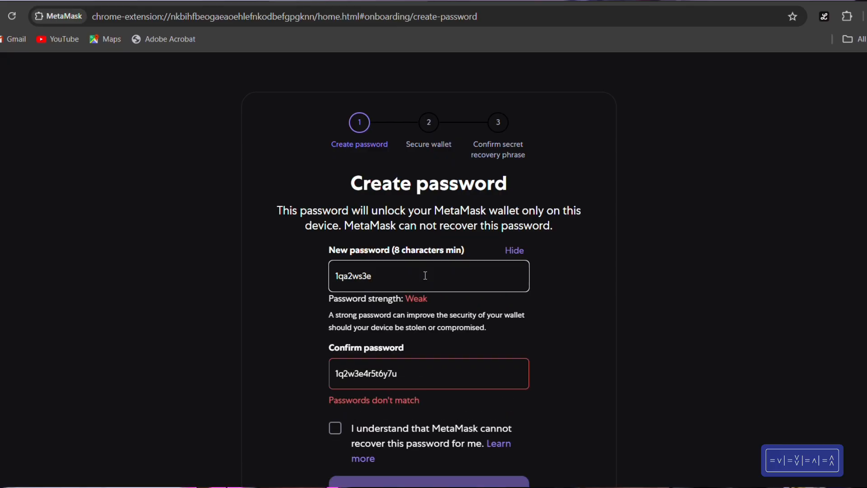
triple_click(427, 370)
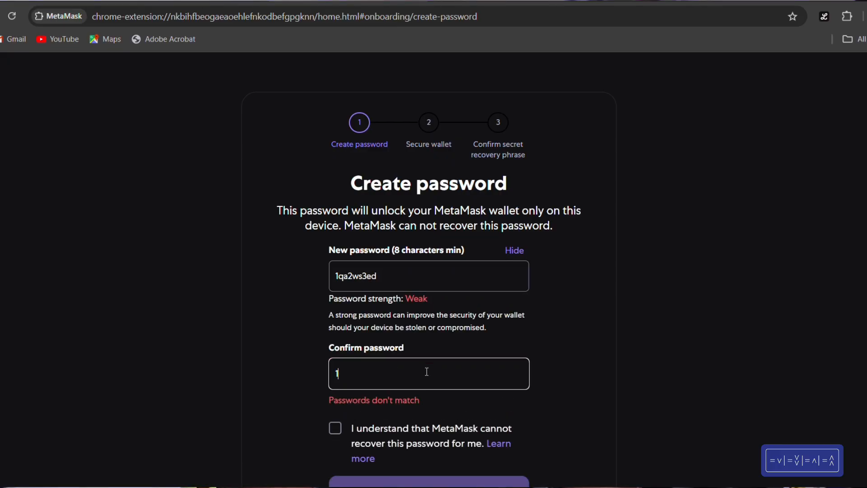
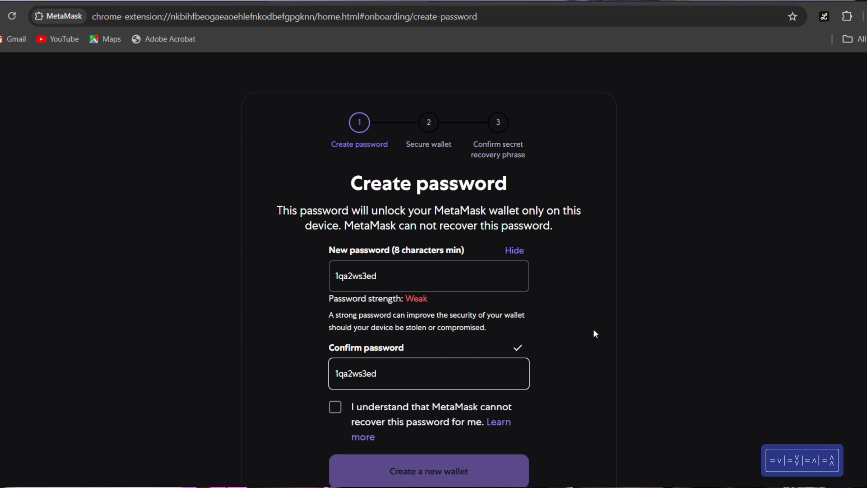
click(335, 408)
scroll(554, 330, down, 1)
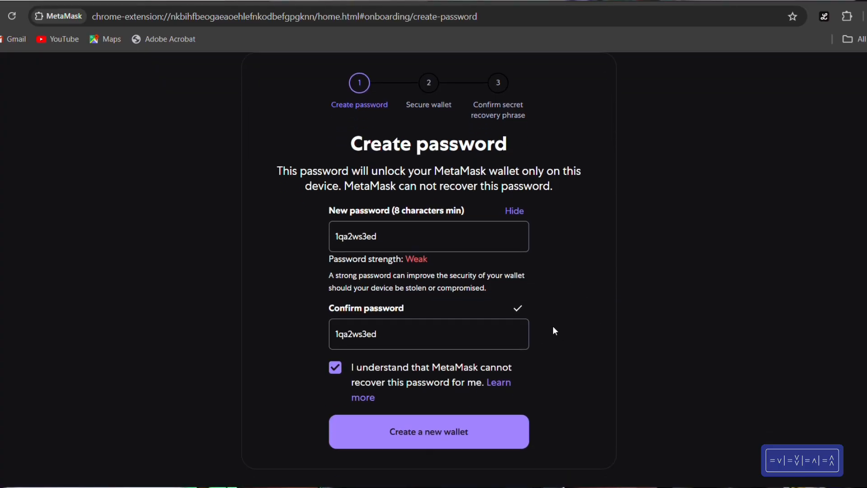
Step: Create the wallet with the new password and read the Secure your wallet page
click(420, 429)
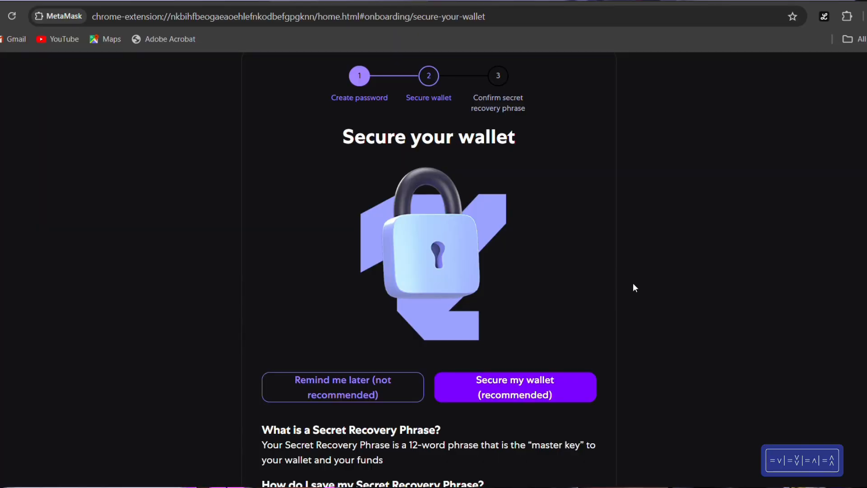
scroll(628, 285, down, 2)
scroll(610, 285, down, 2)
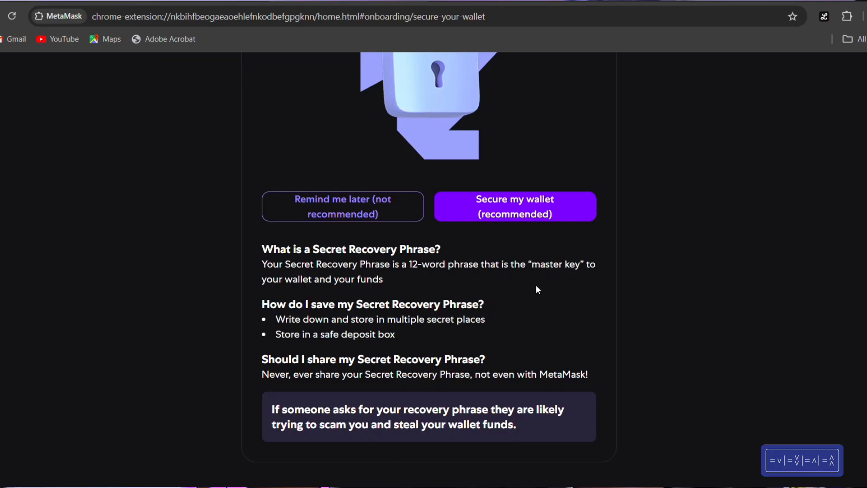
scroll(536, 280, up, 5)
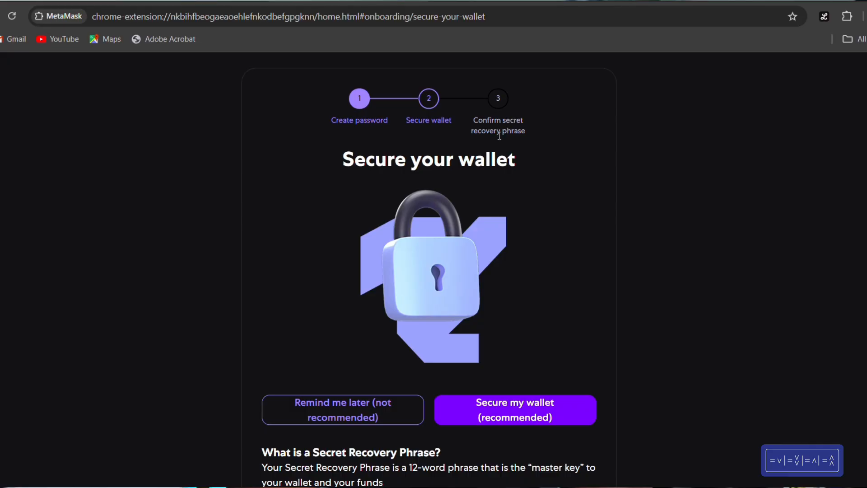
Step: Choose Secure my wallet, reveal and copy the 12-word recovery phrase, then continue
click(514, 408)
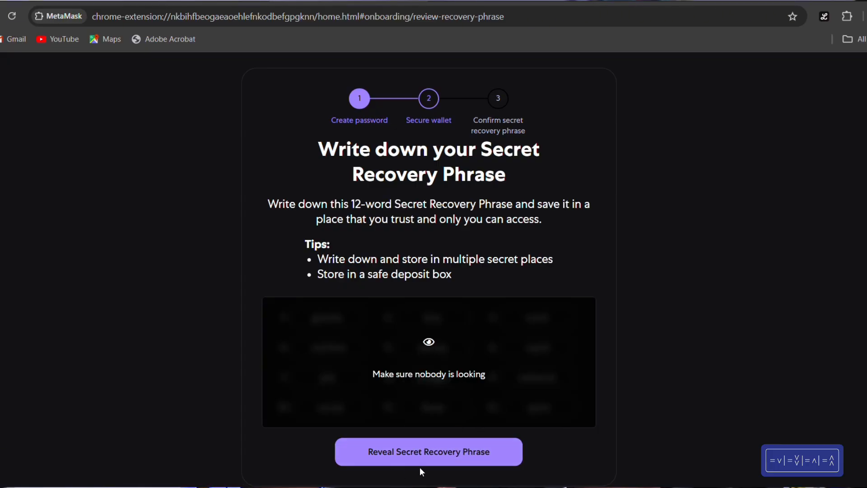
click(440, 448)
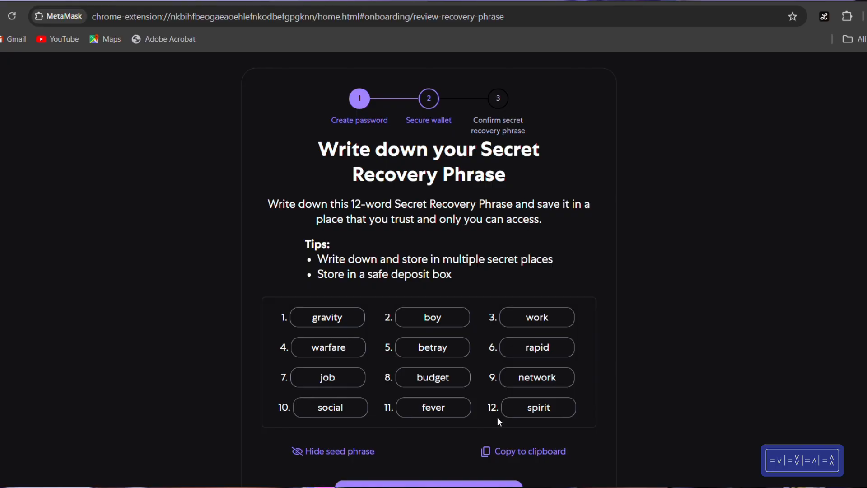
click(516, 453)
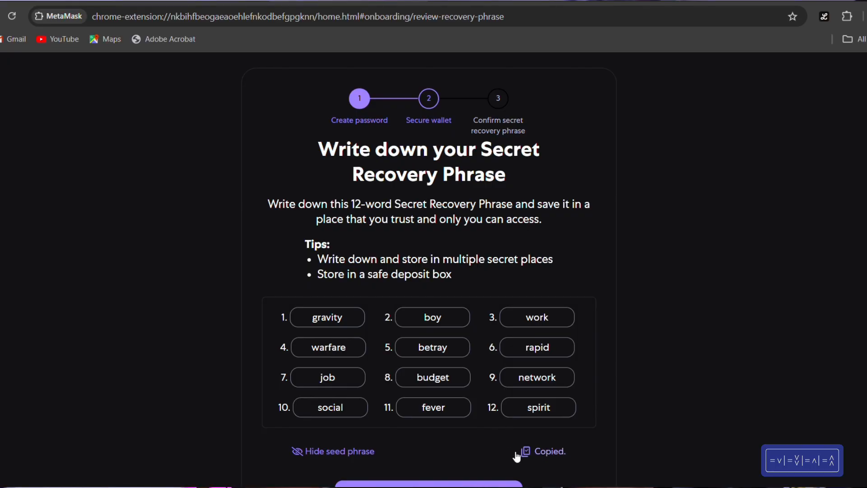
scroll(587, 429, down, 2)
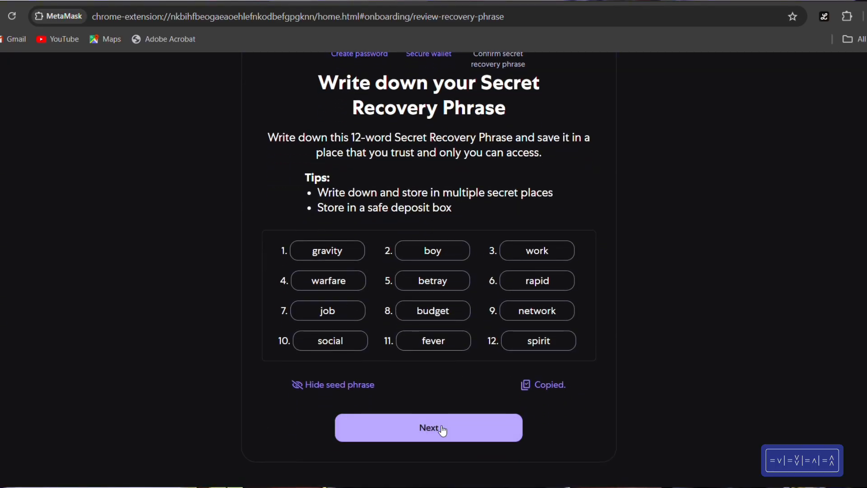
click(442, 429)
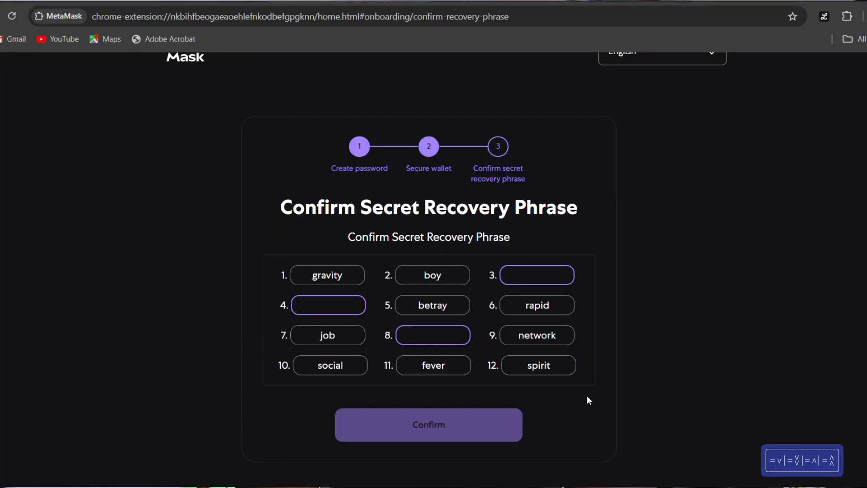
Step: Enter the missing recovery-phrase words 3, 4 and 8 from the saved phrase
click(552, 273)
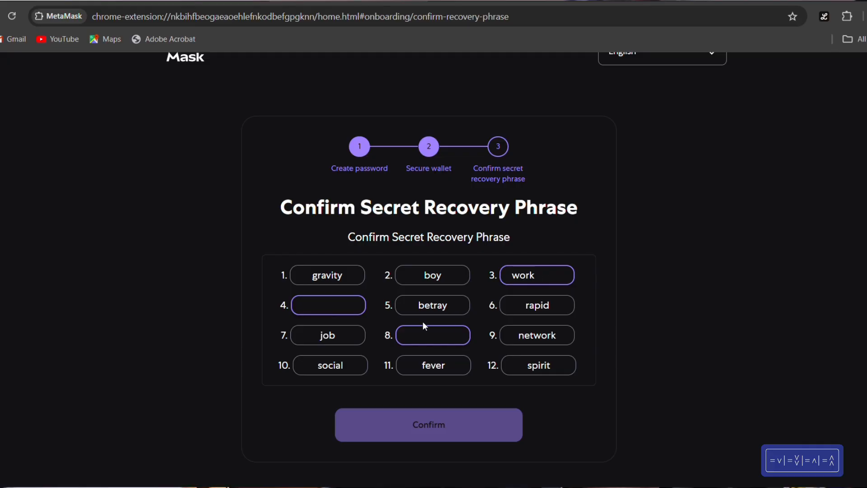
click(335, 300)
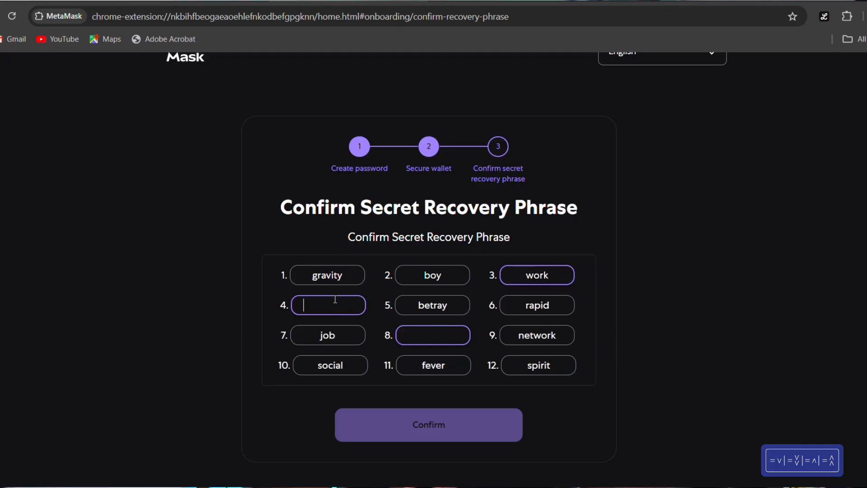
text(war)
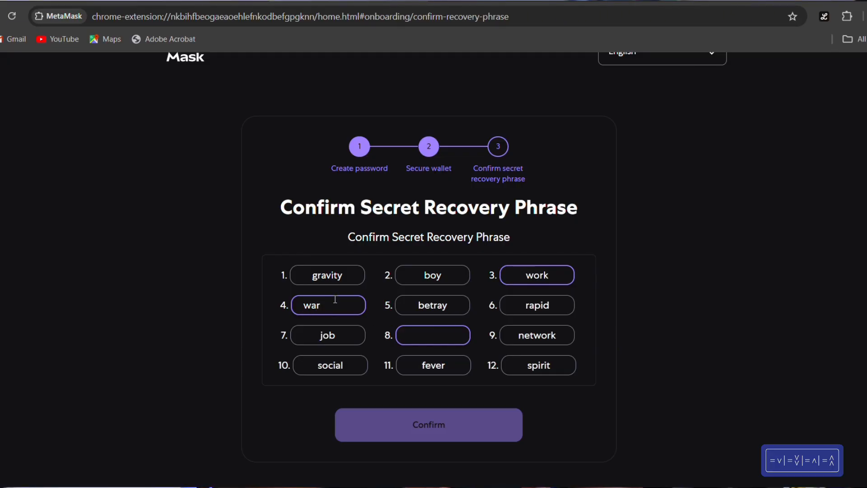
text(fare)
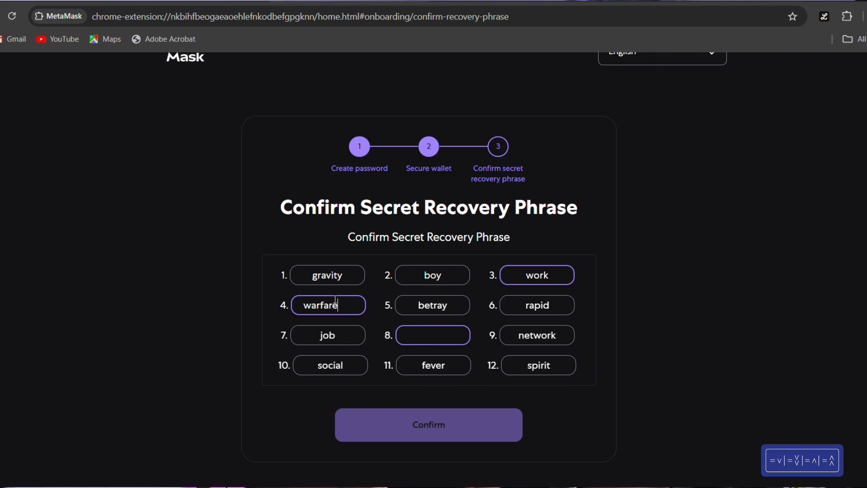
click(428, 338)
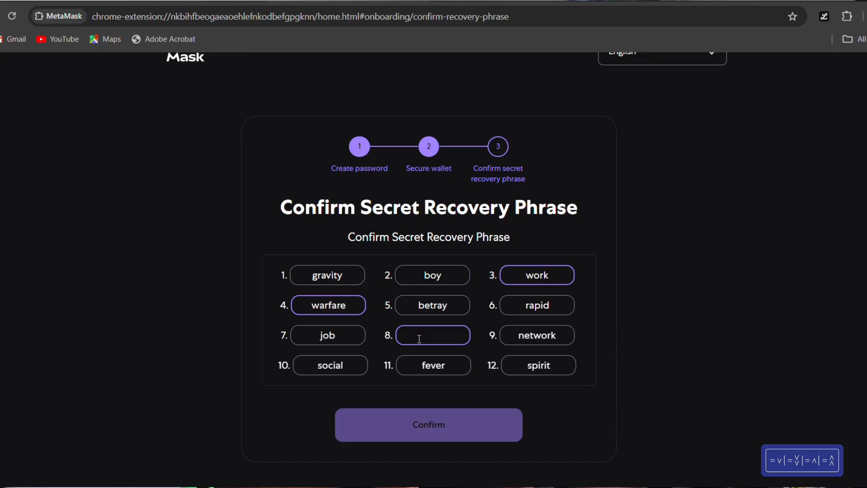
text(budge)
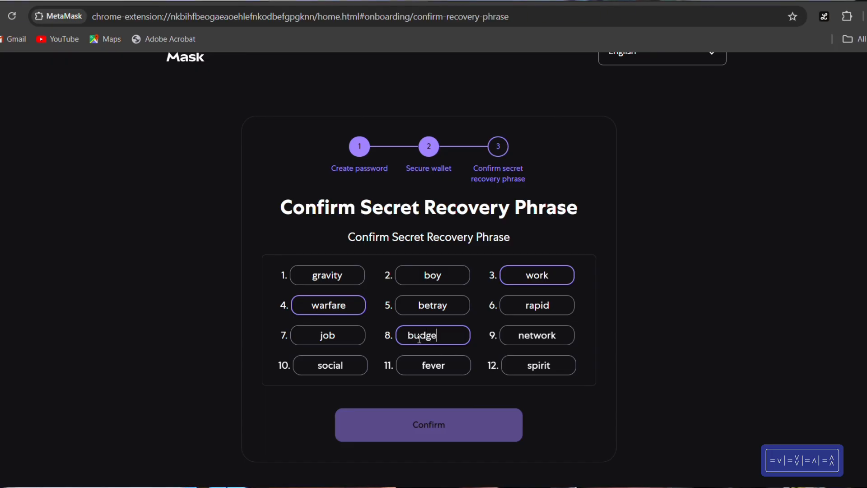
text(t)
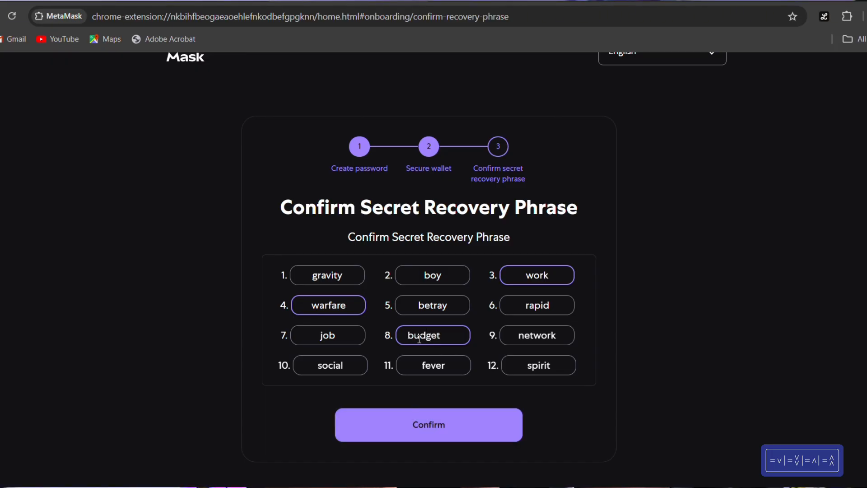
Step: Confirm the recovery phrase and finish onboarding to reach the install-complete page
click(422, 425)
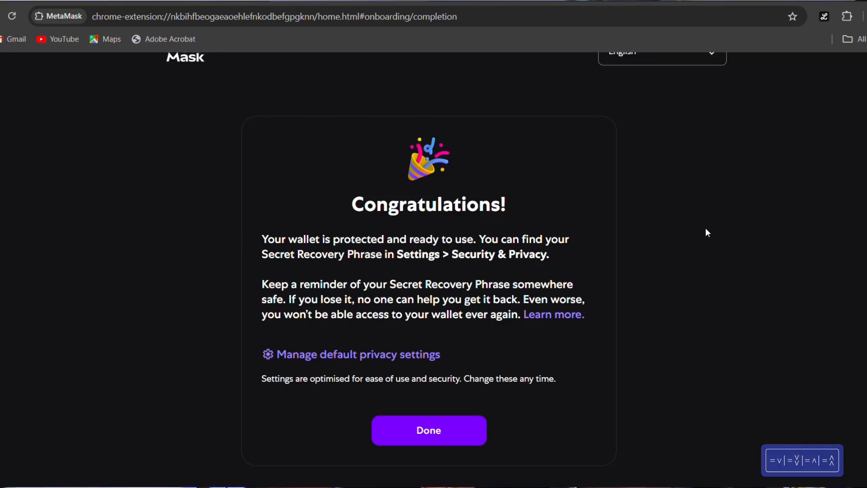
scroll(705, 228, up, 1)
scroll(667, 232, down, 2)
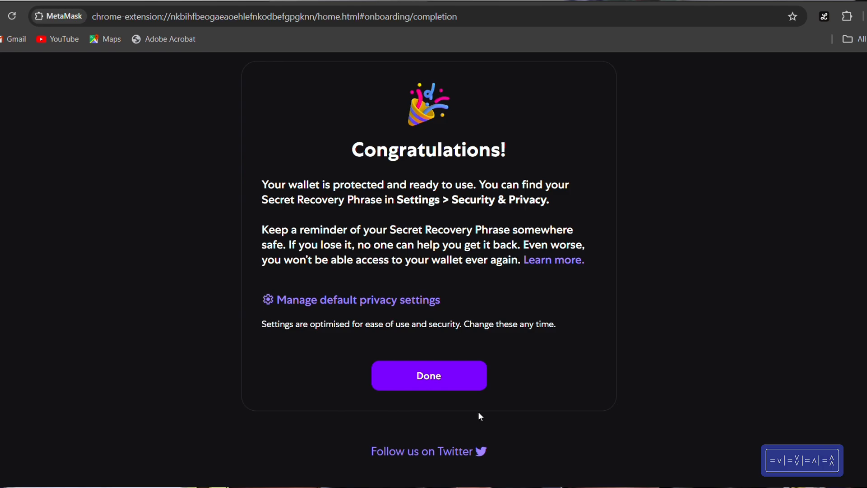
click(426, 381)
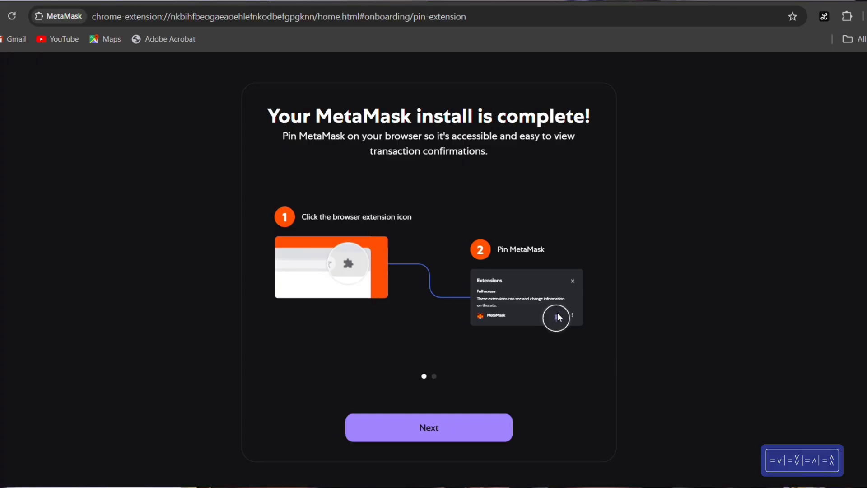
Step: Finish the pin-extension onboarding slides to reach Account 1's wallet home on Ethereum Mainnet
click(421, 430)
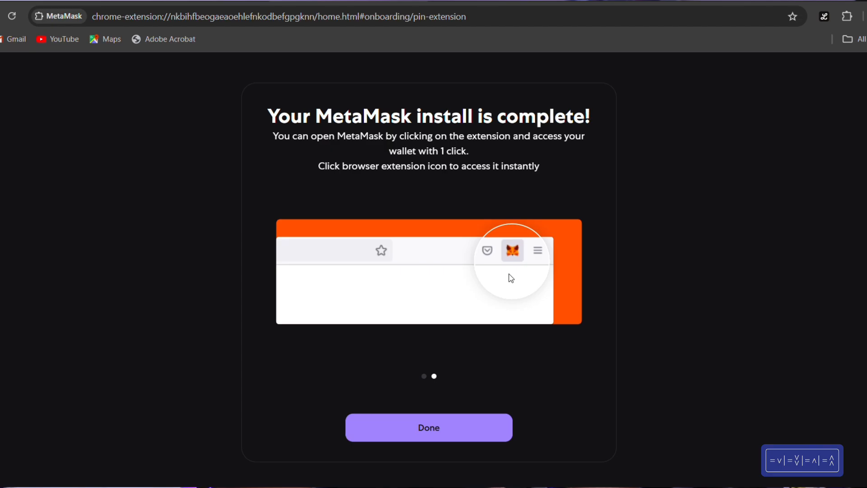
click(437, 430)
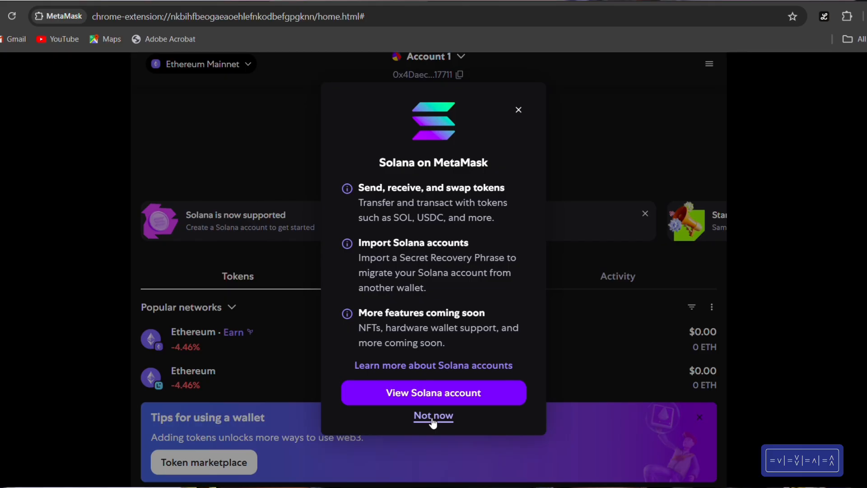
Step: Dismiss the Solana announcement, then add and approve Binance Smart Chain from the network list
click(434, 417)
scroll(489, 300, up, 2)
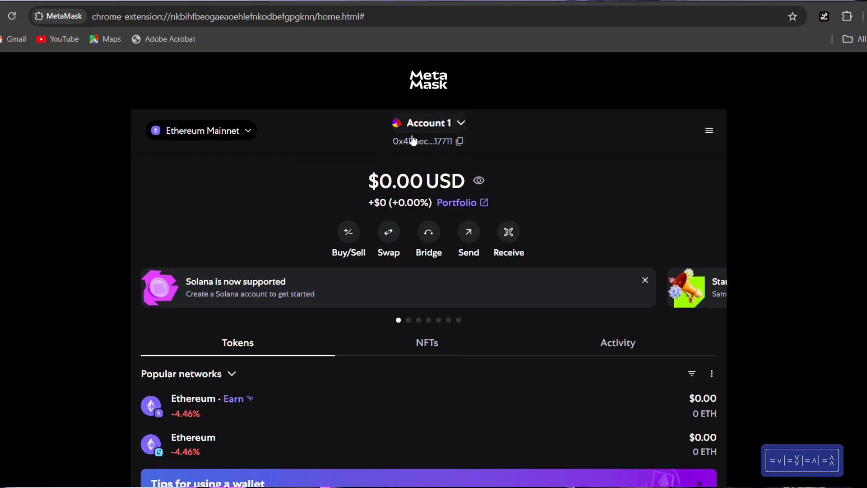
click(250, 131)
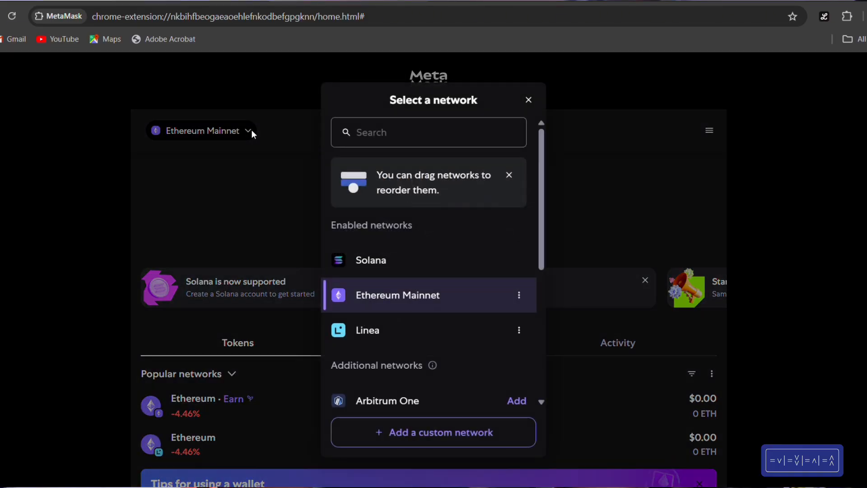
scroll(472, 313, down, 6)
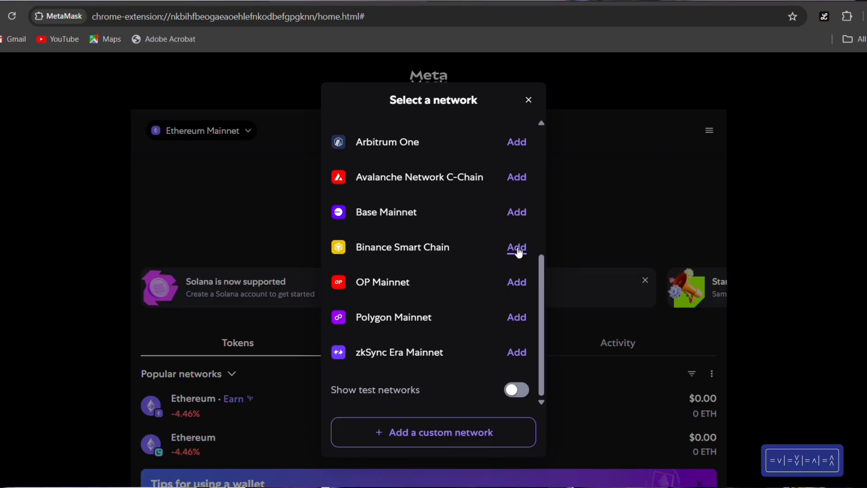
click(517, 248)
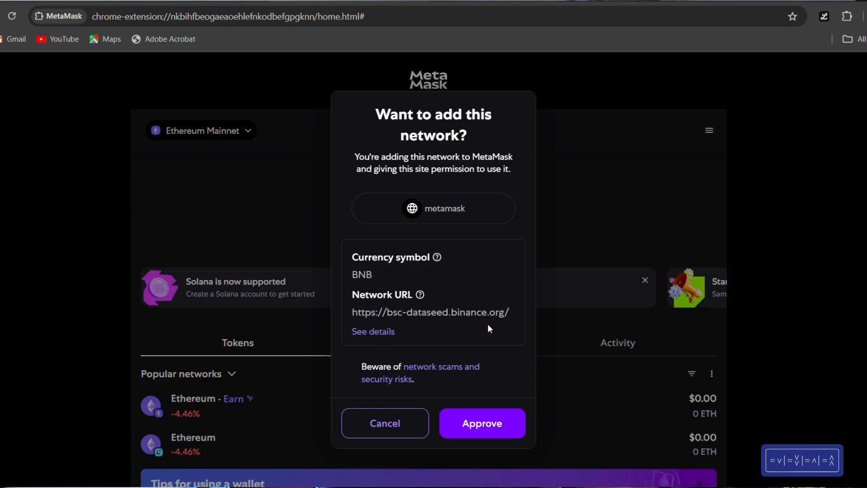
click(472, 428)
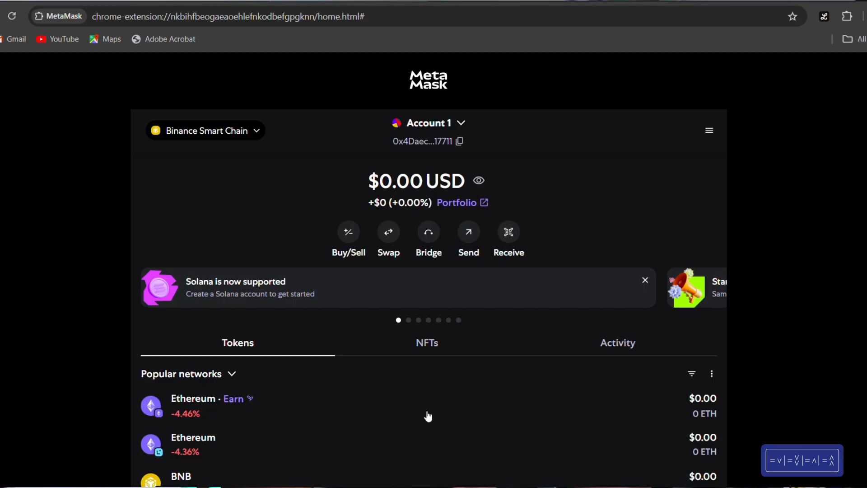
Step: Close the 'Tips for using a wallet' card below the Ethereum and BNB token list
scroll(318, 408, down, 2)
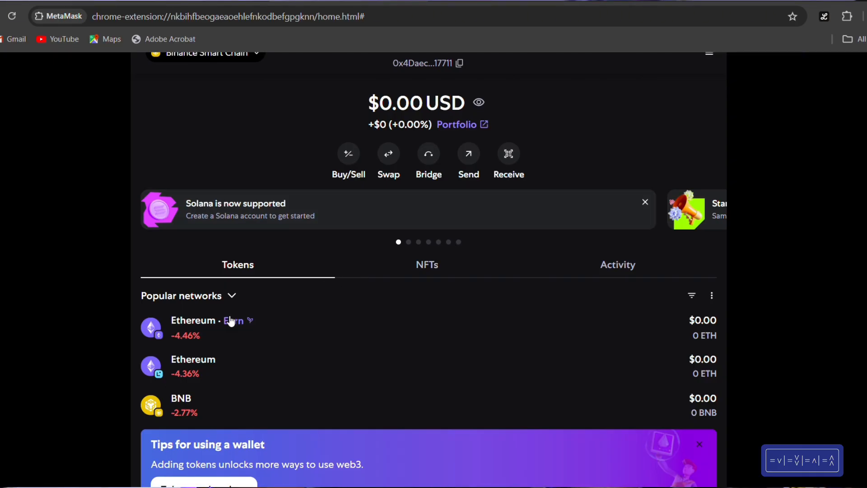
scroll(170, 381, down, 1)
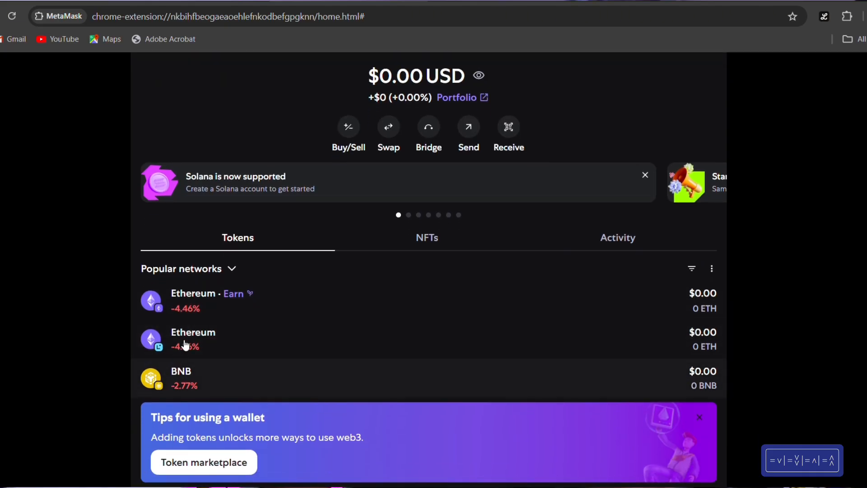
scroll(184, 330, up, 1)
scroll(187, 333, down, 1)
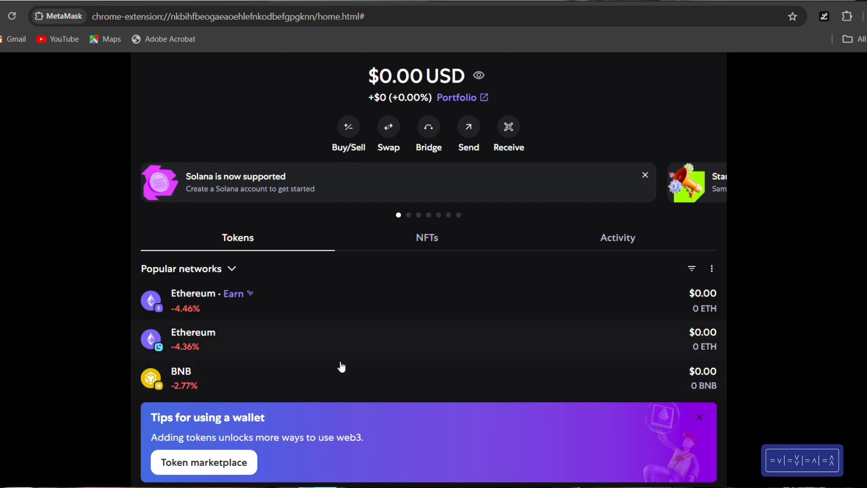
click(700, 417)
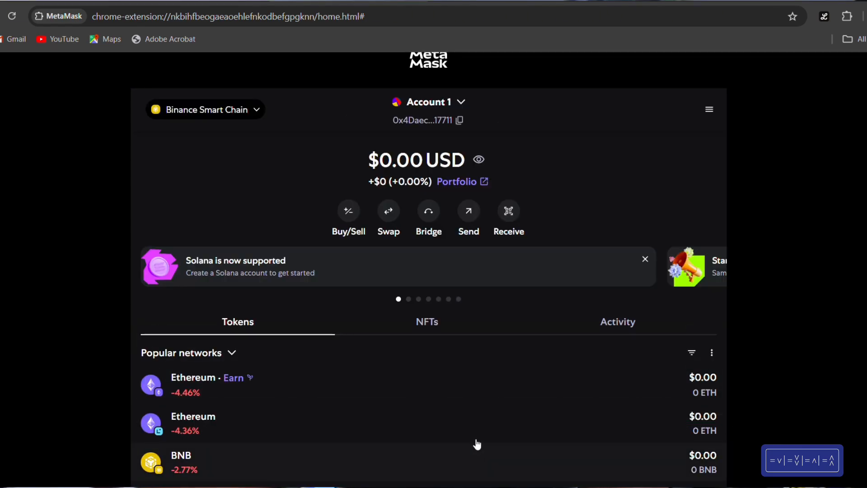
scroll(348, 266, up, 1)
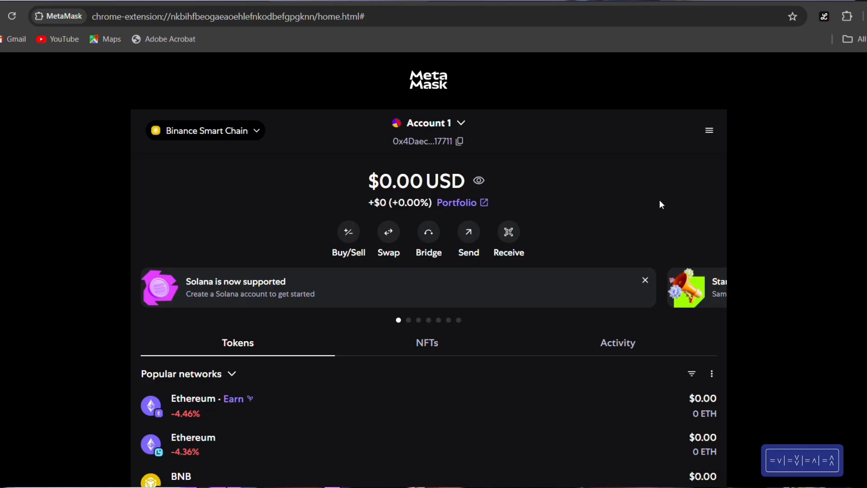
Step: Pin MetaMask to the Chrome toolbar from the extensions menu
click(847, 19)
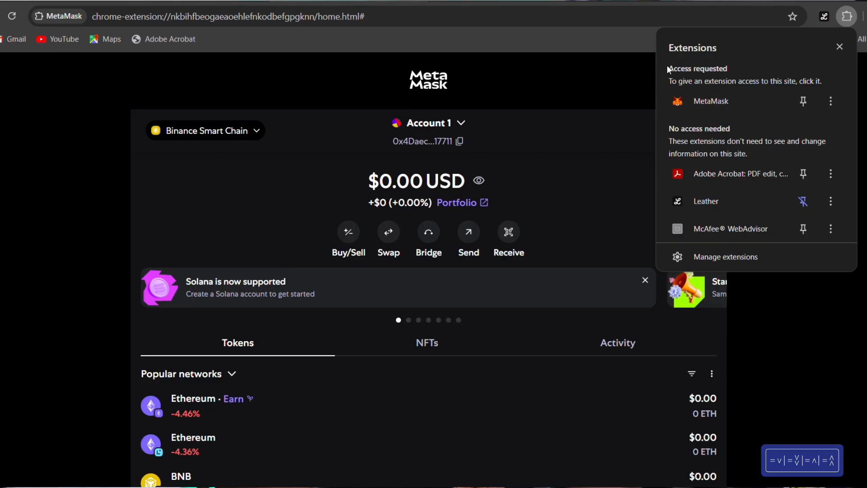
click(804, 102)
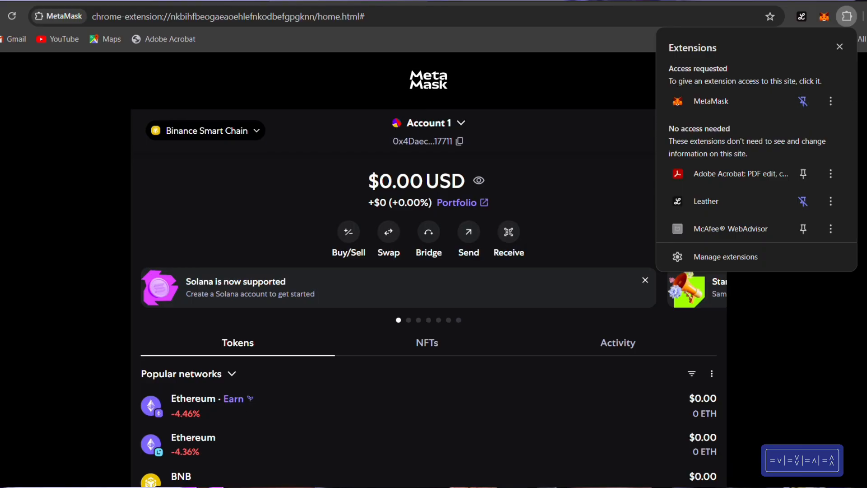
click(865, 88)
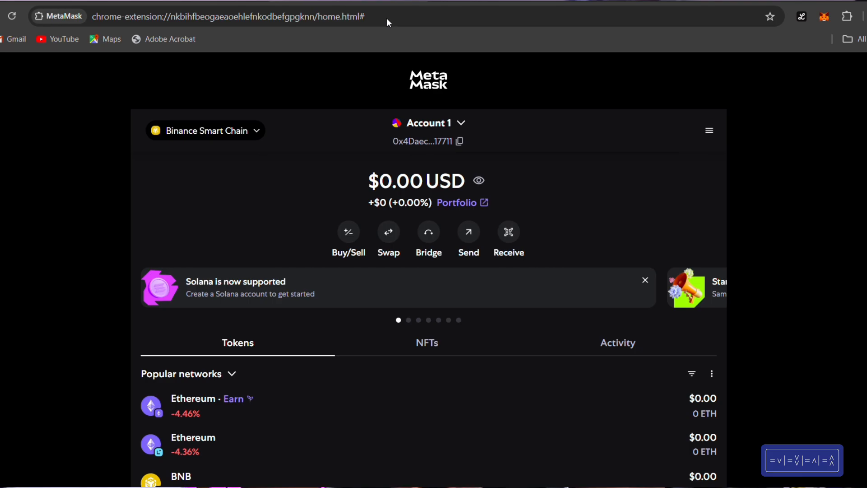
Step: Go to algonrich.com and open the BUY ALGO token purchase page
click(611, 17)
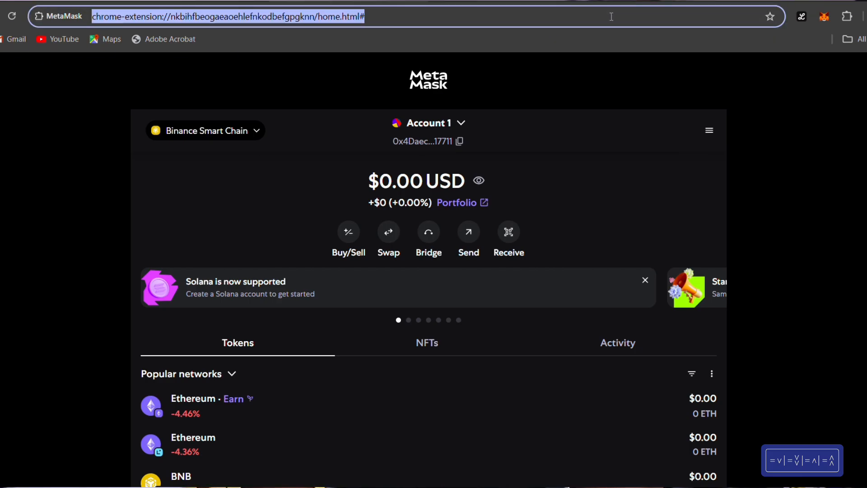
text(al)
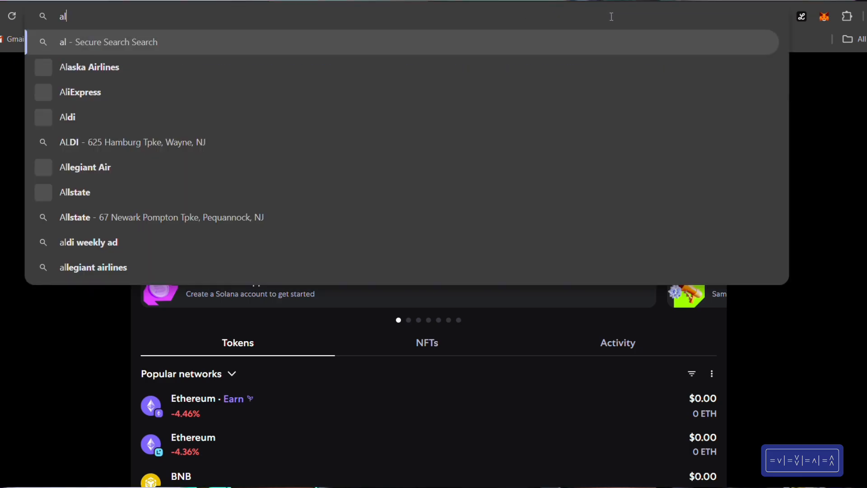
text(gonrich.com)
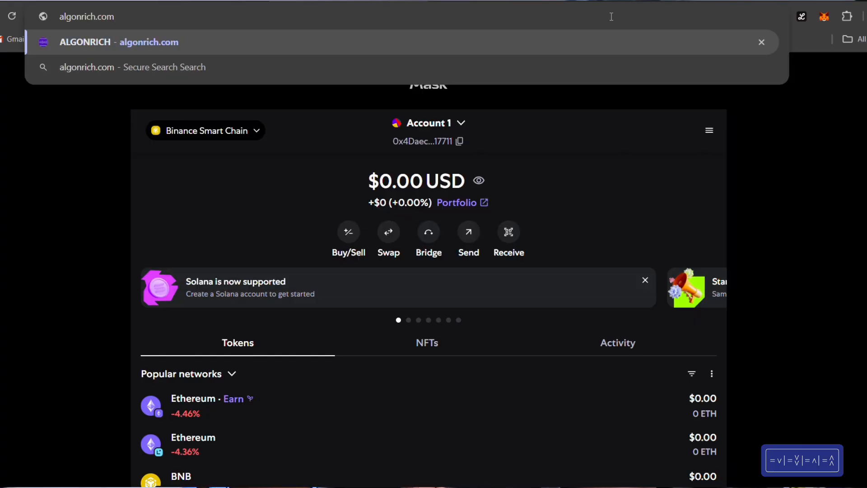
key(Return)
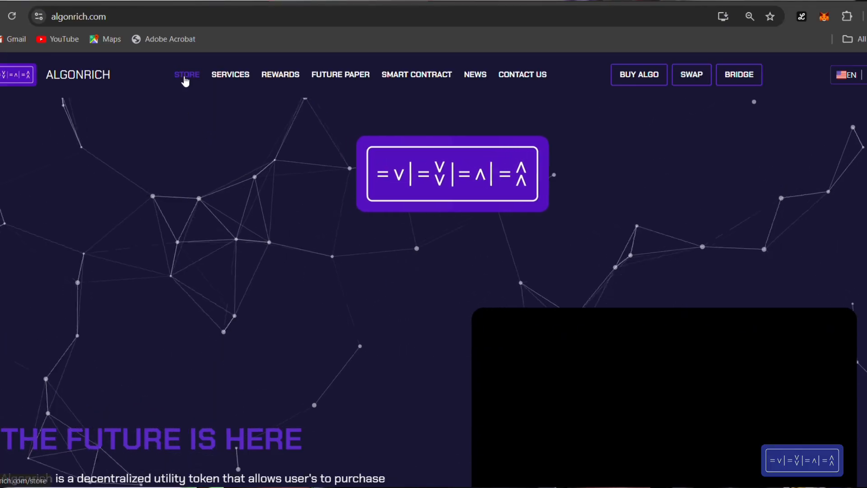
click(632, 79)
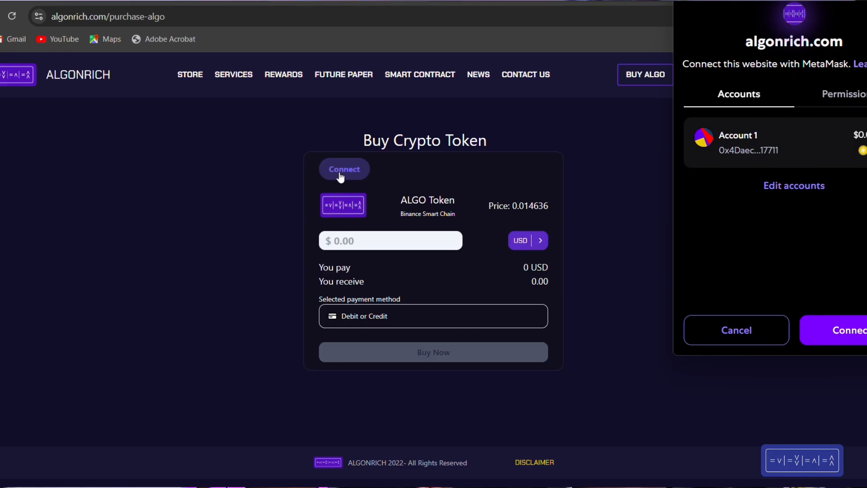
Step: Connect Account 1 to algonrich.com, then disconnect and reconnect it on the purchase page
click(848, 336)
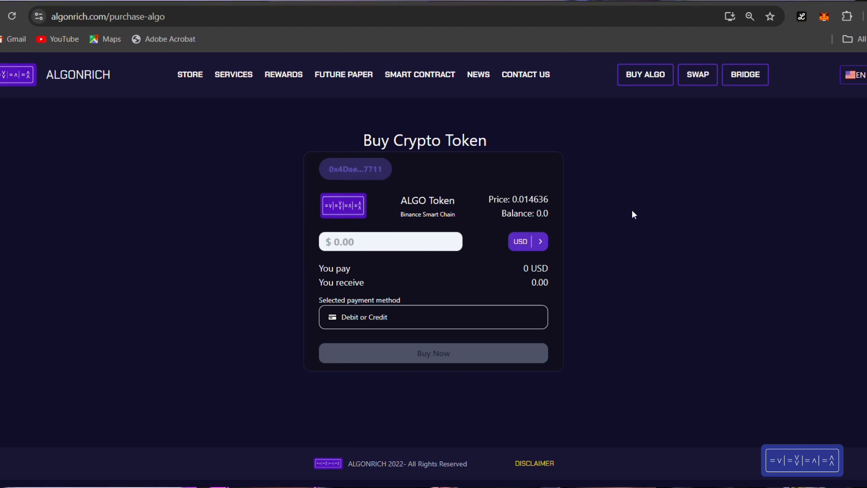
click(824, 17)
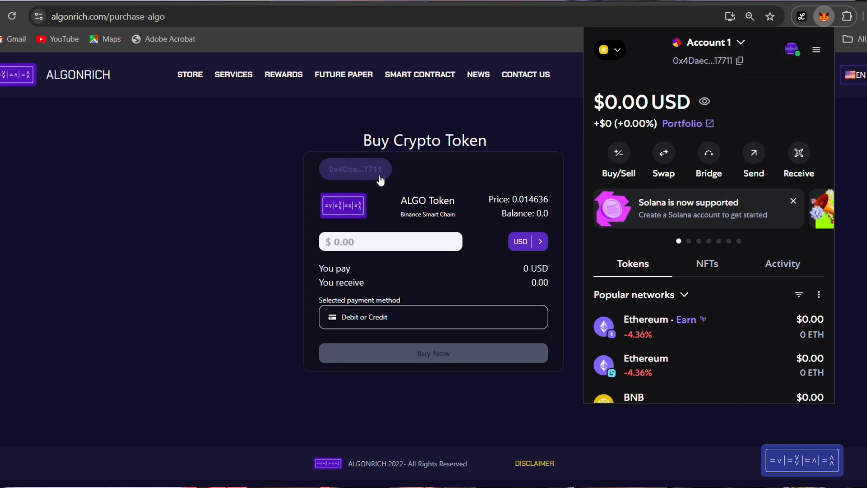
click(540, 134)
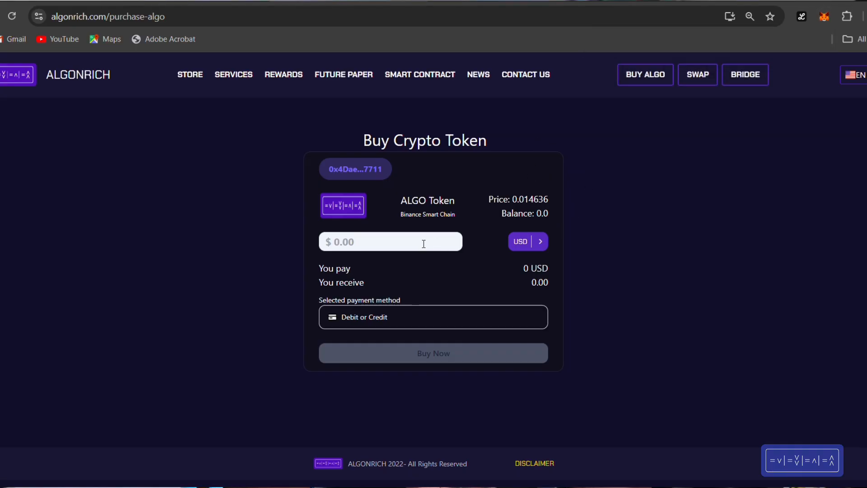
click(354, 174)
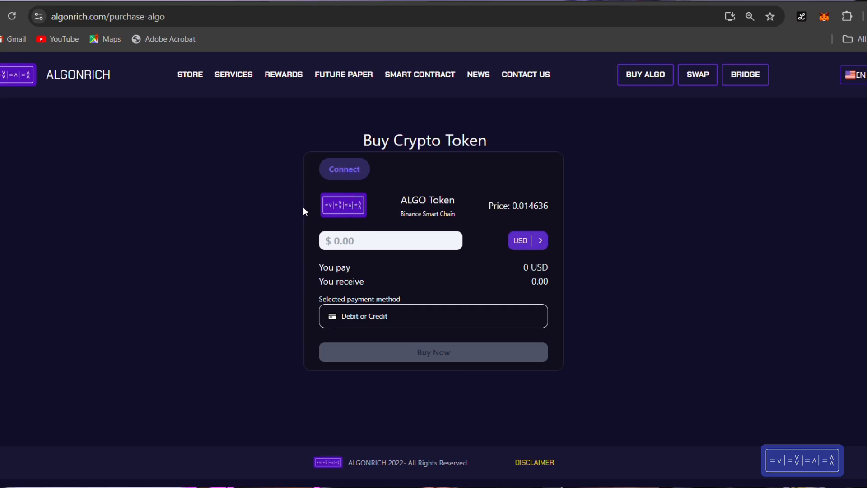
click(344, 178)
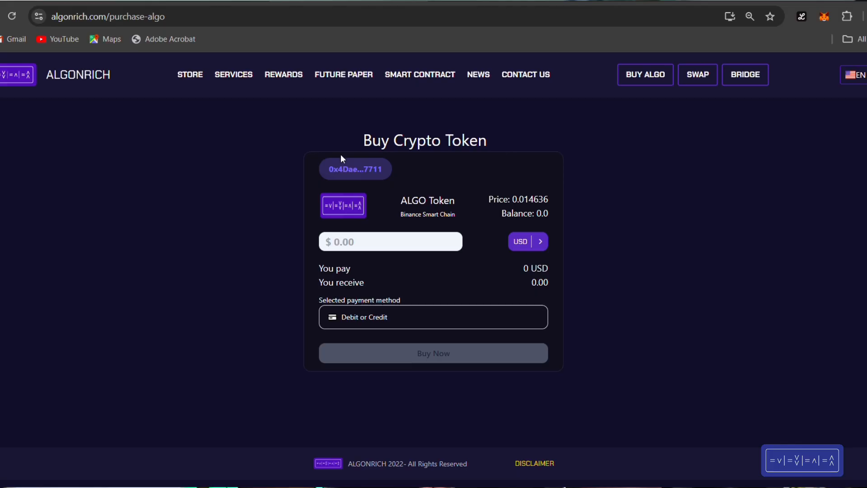
click(404, 239)
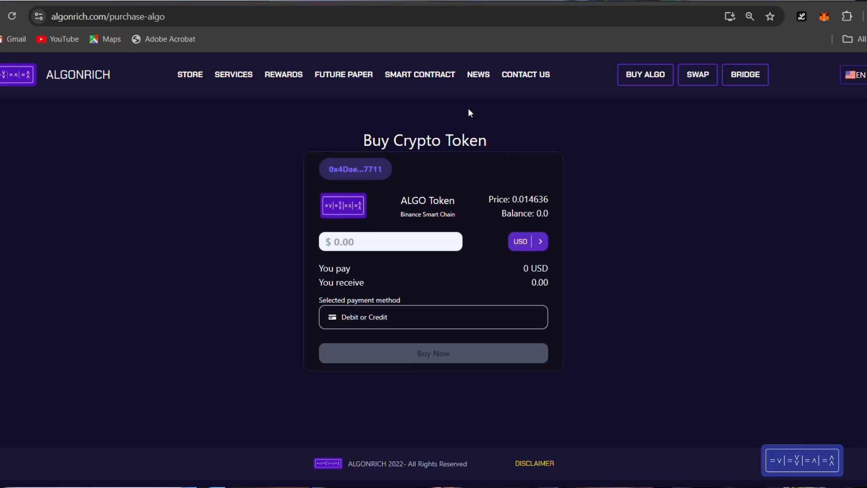